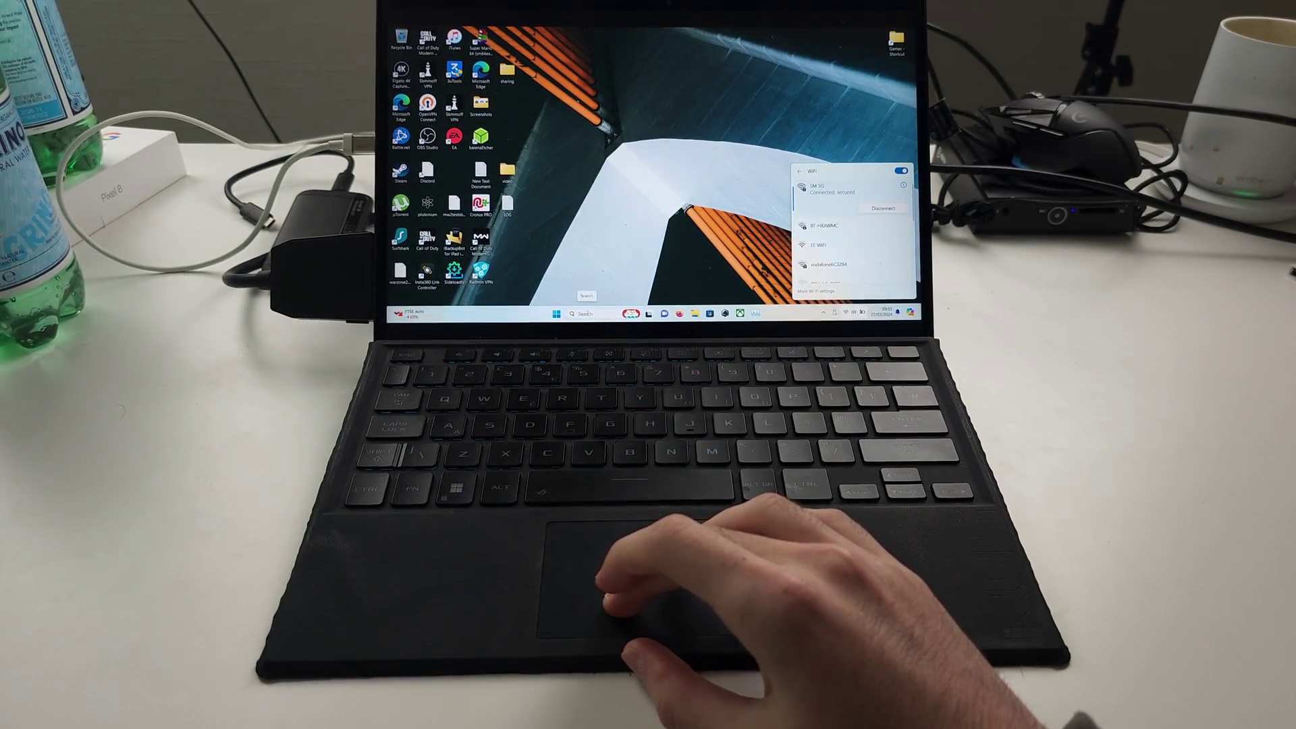
Launch the Settings app from Windows search to look up projection settings
{"action": "key", "text": "super+s"}
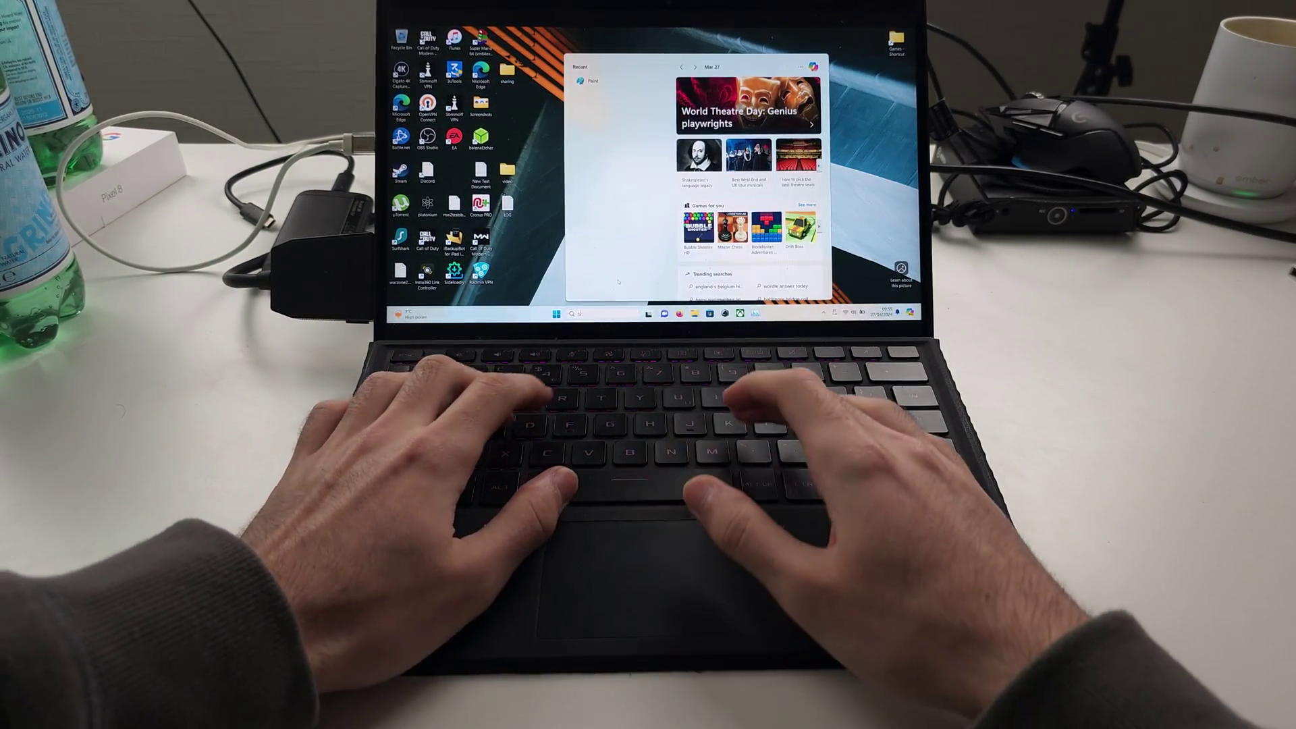
{"action": "type", "text": "settings"}
{"action": "key", "text": "Return"}
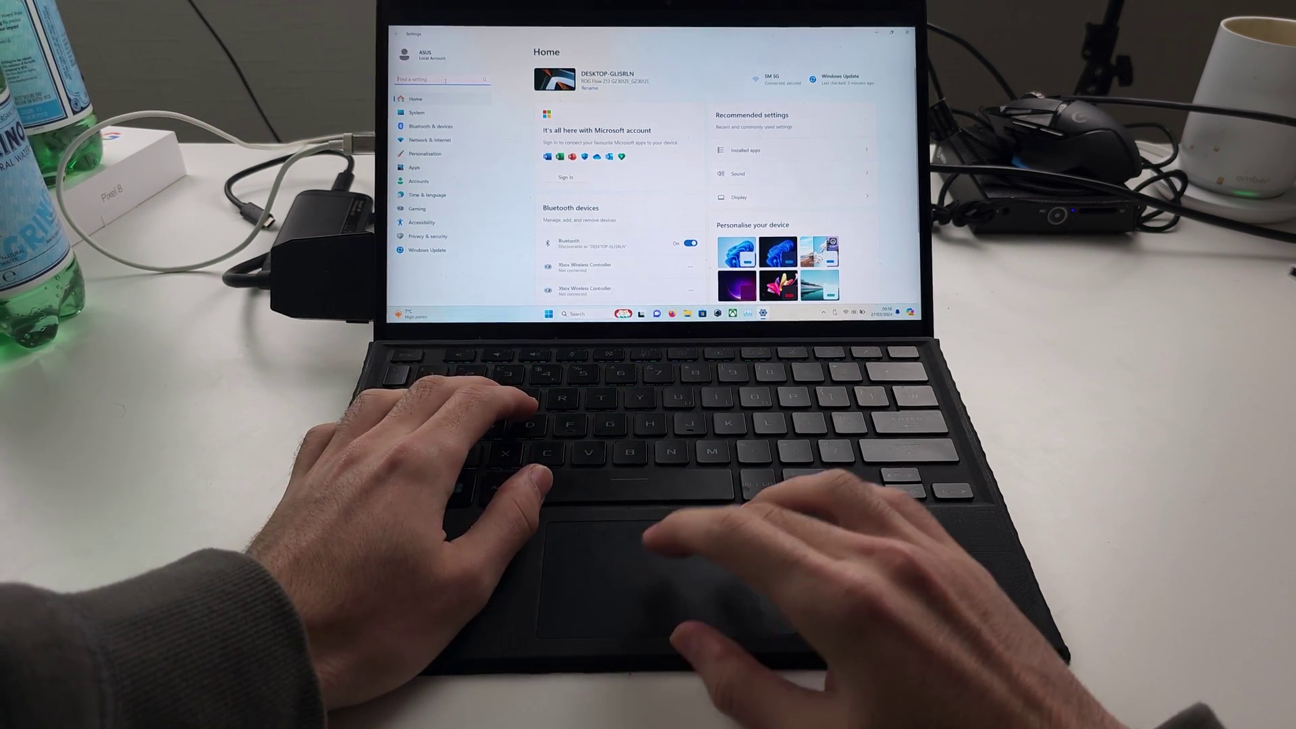
{"action": "type", "text": "projec"}
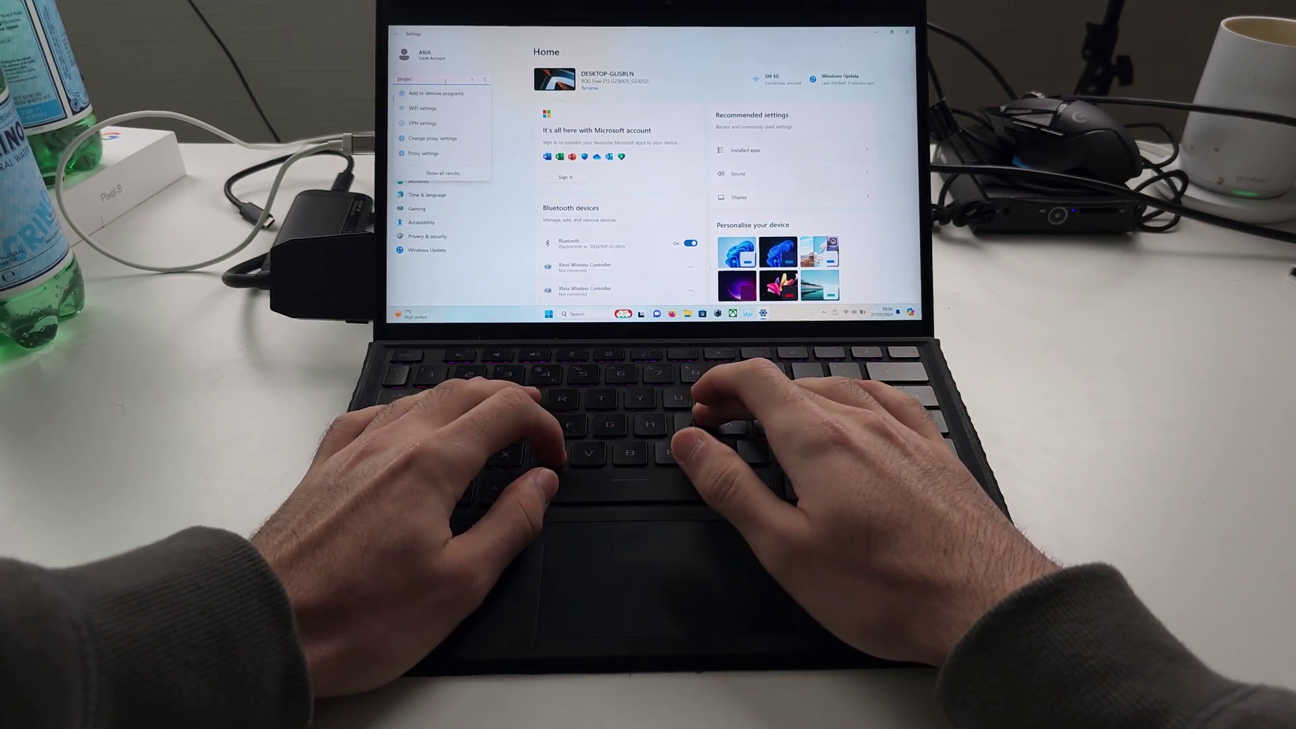
{"action": "type", "text": "tion"}
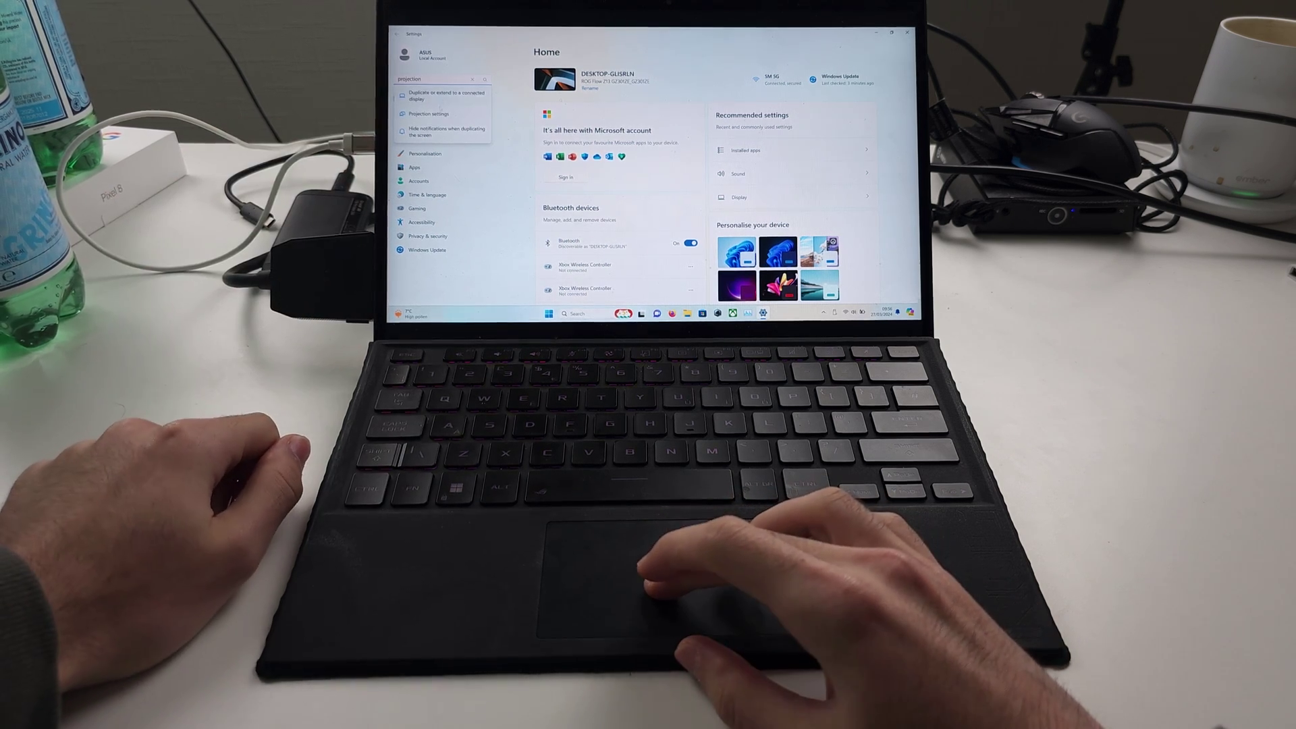
Go from Projecting to this PC to Optional features and select the installed-features search box
{"action": "left_click", "coordinate": [430, 114]}
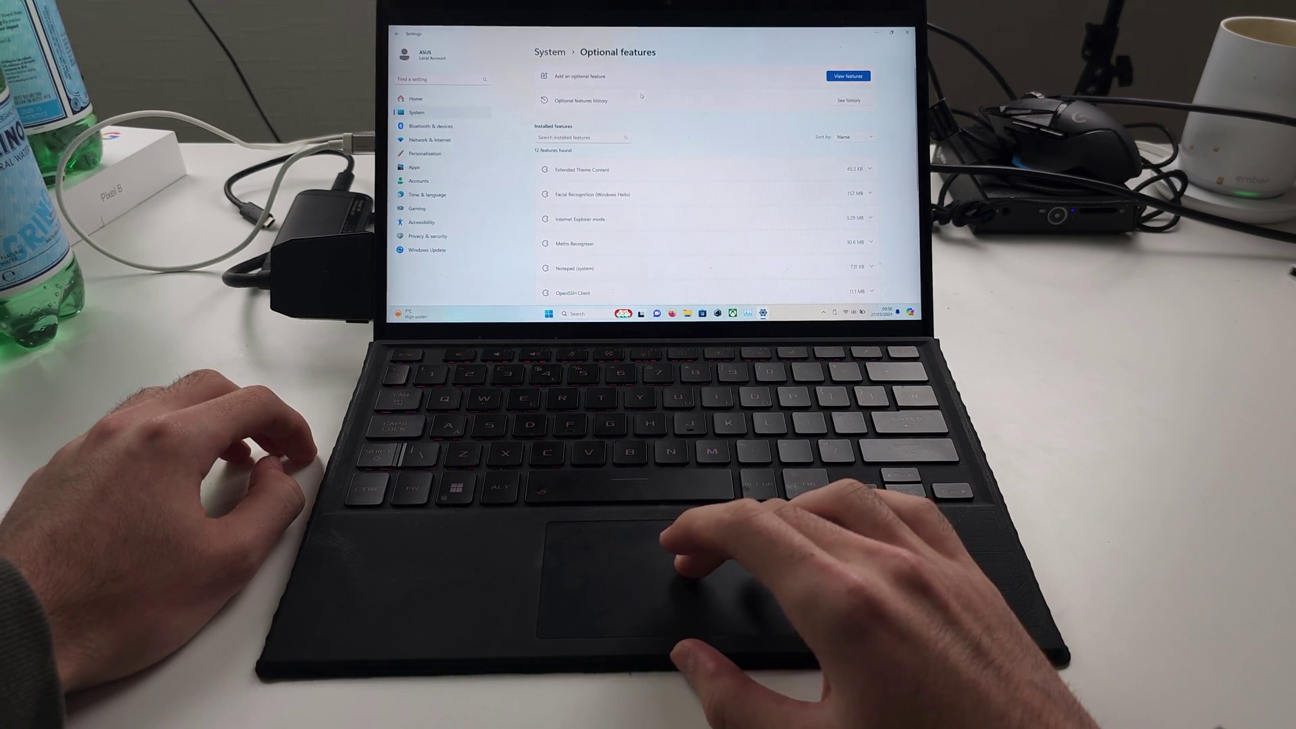
{"action": "left_click", "coordinate": [582, 137]}
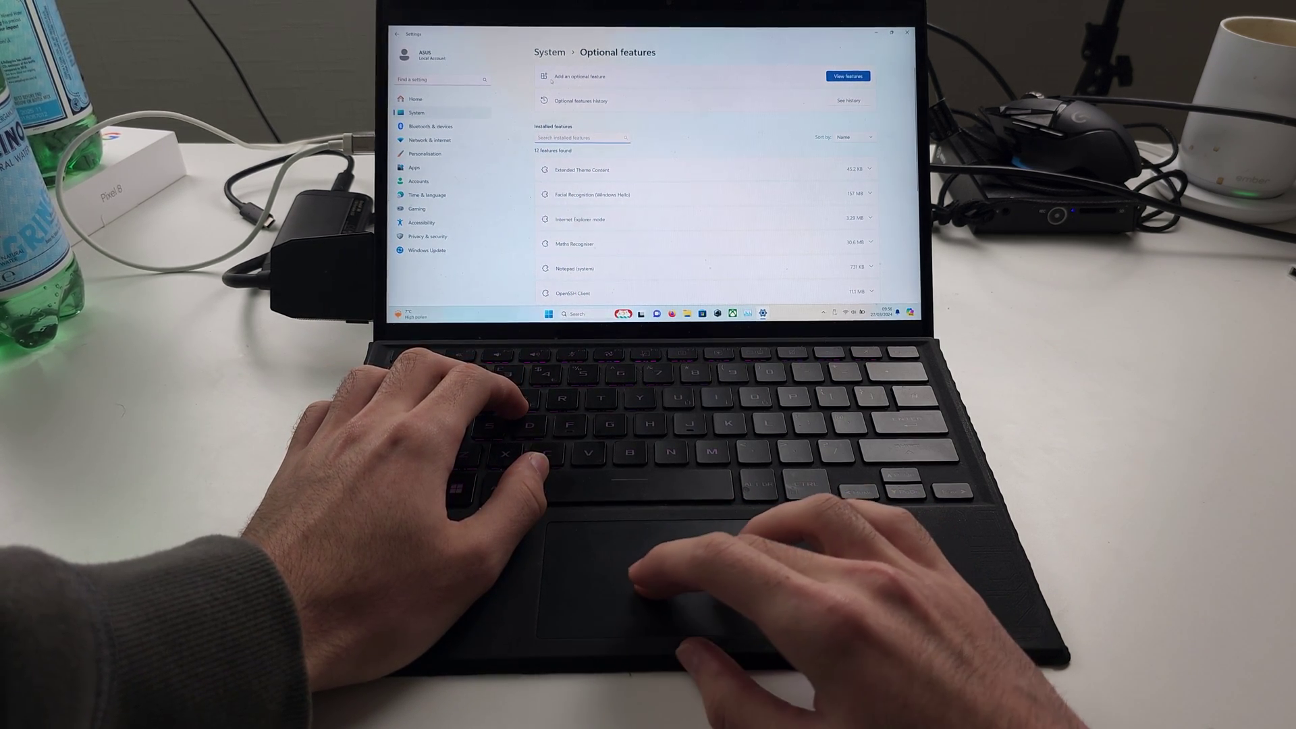
Add the Wireless Display optional feature from View features and install it
{"action": "left_click", "coordinate": [850, 76]}
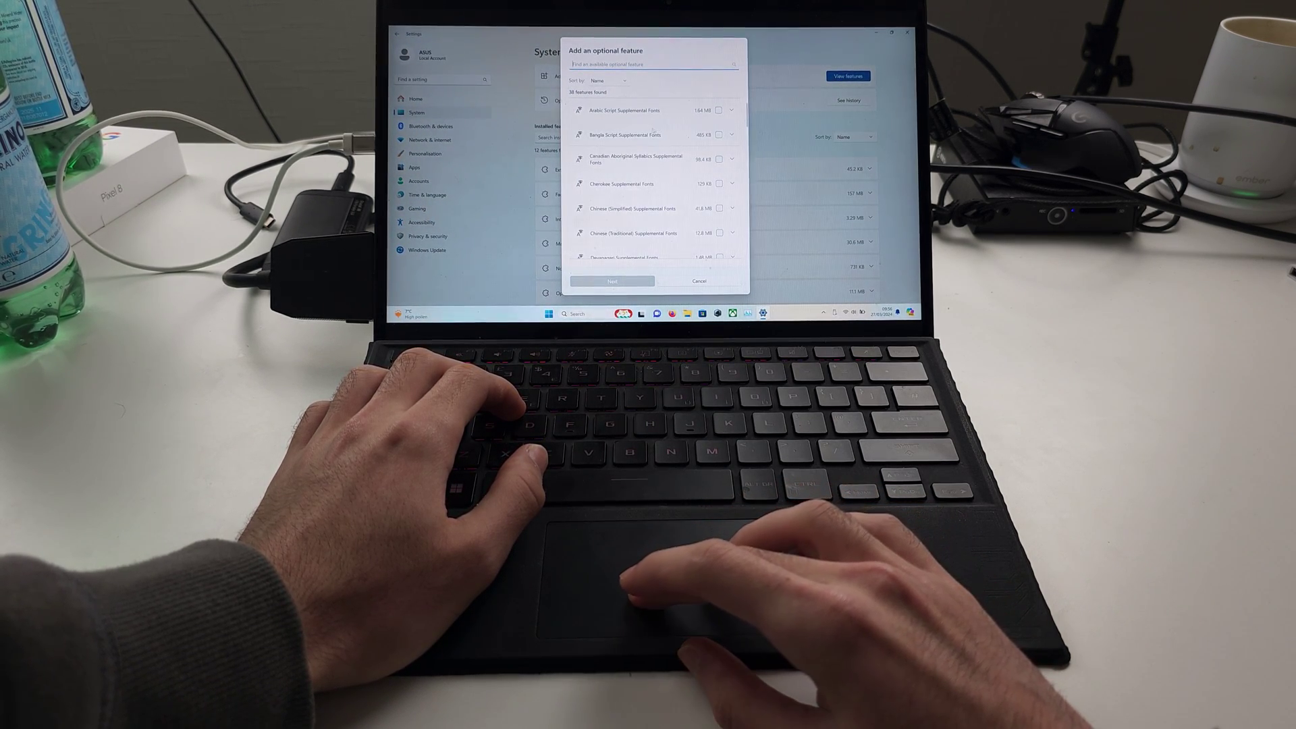
{"action": "type", "text": "wir"}
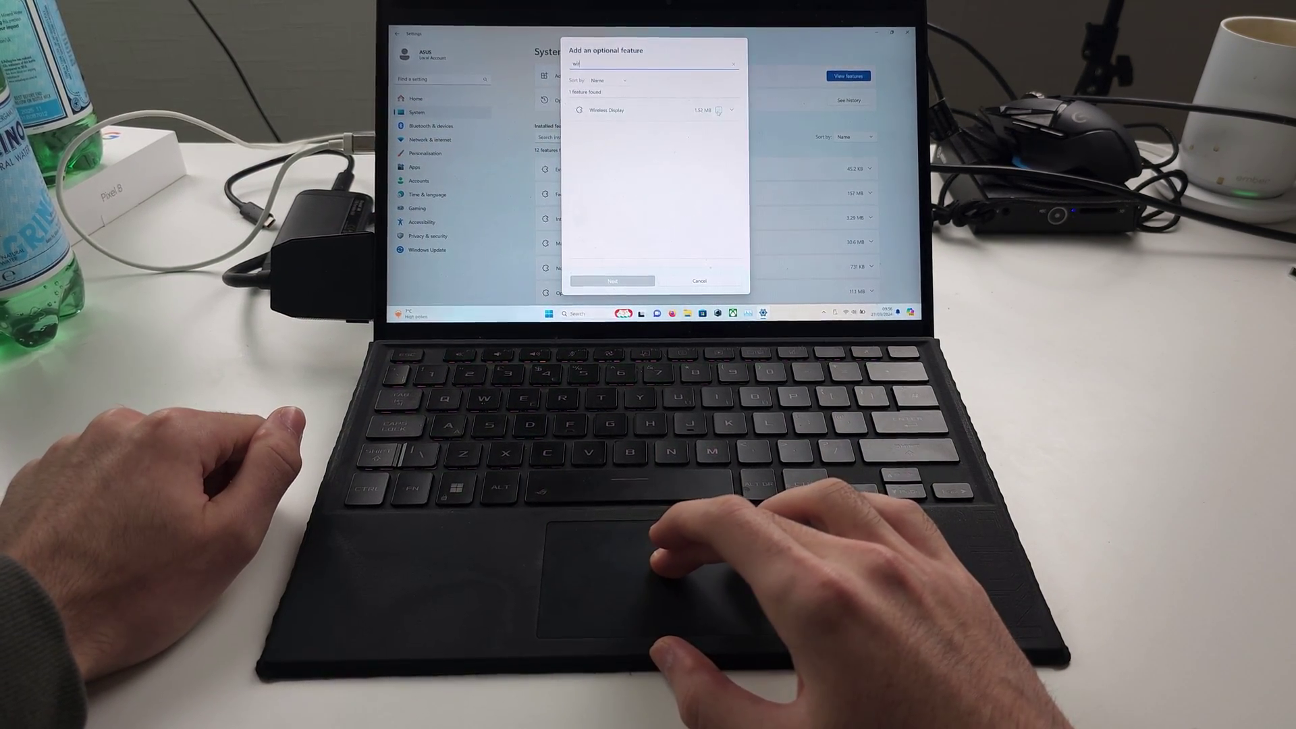
{"action": "left_click", "coordinate": [719, 110]}
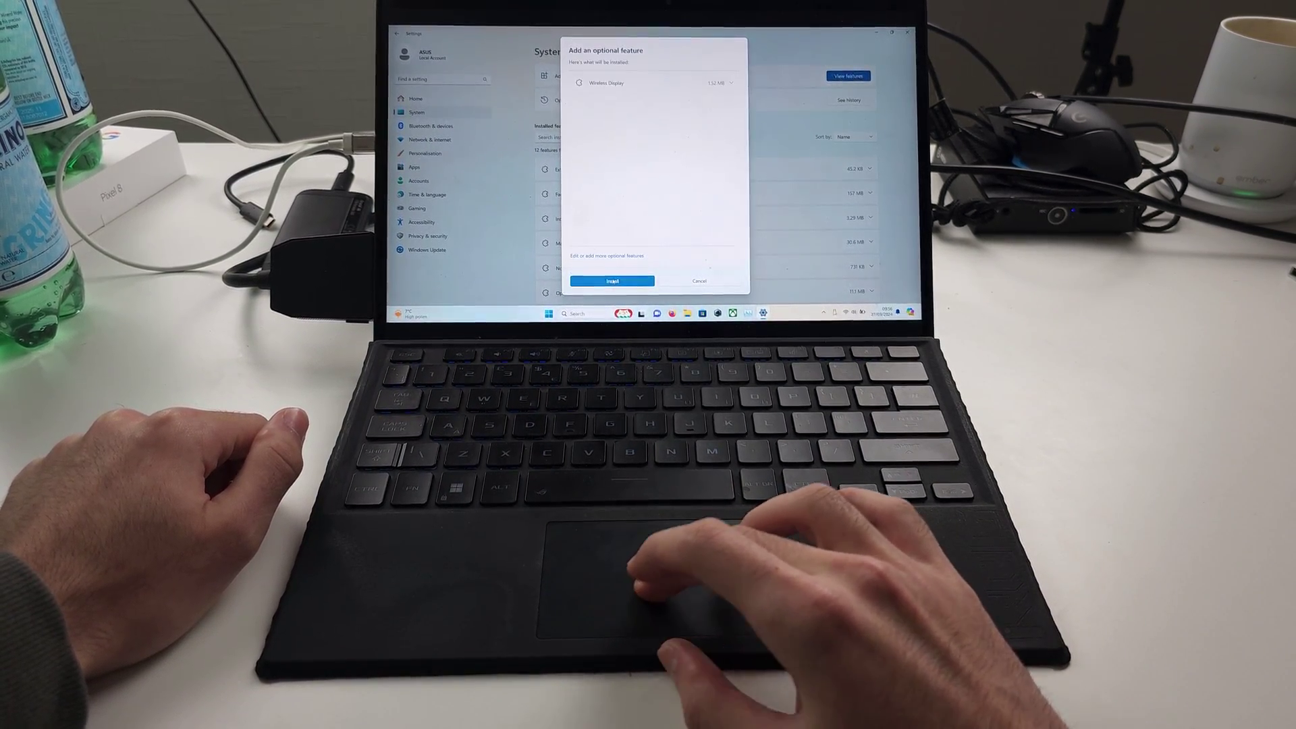
{"action": "left_click", "coordinate": [604, 281]}
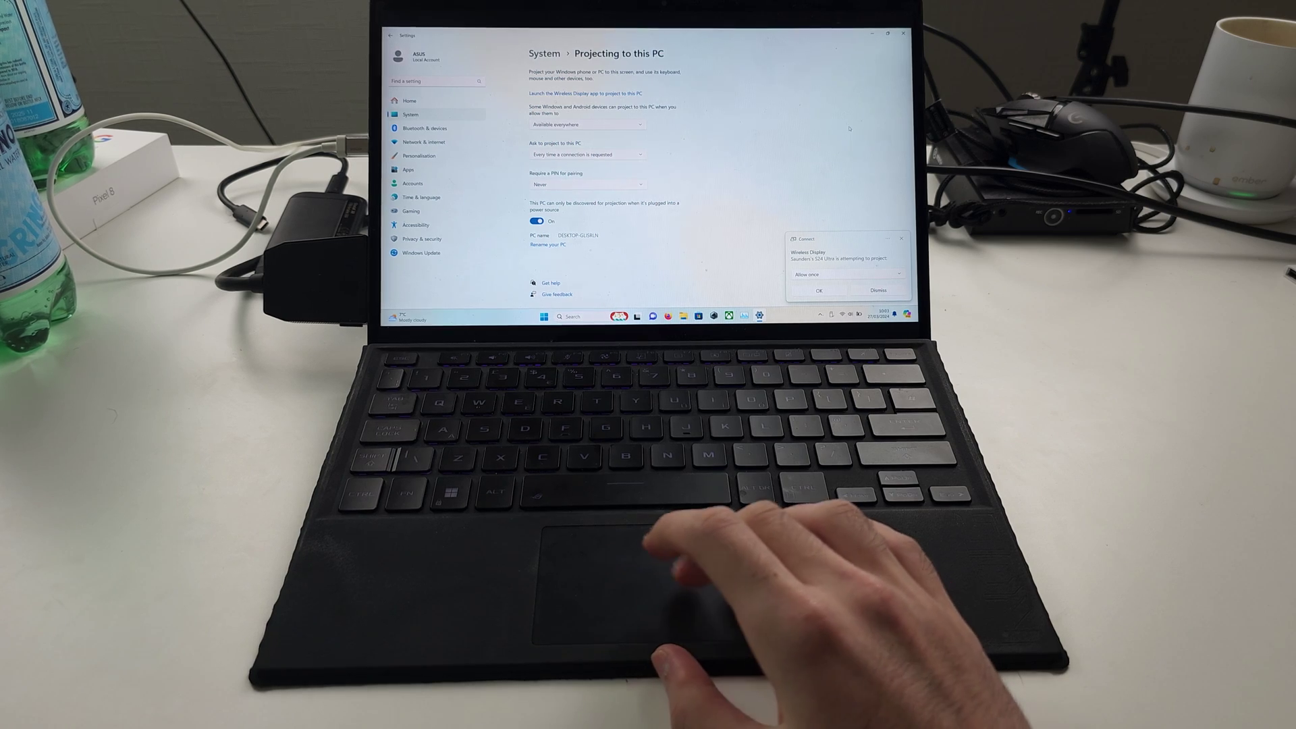
Accept Saunders's S24 Ultra connection request in the Wireless Display notification
{"action": "left_click", "coordinate": [816, 295]}
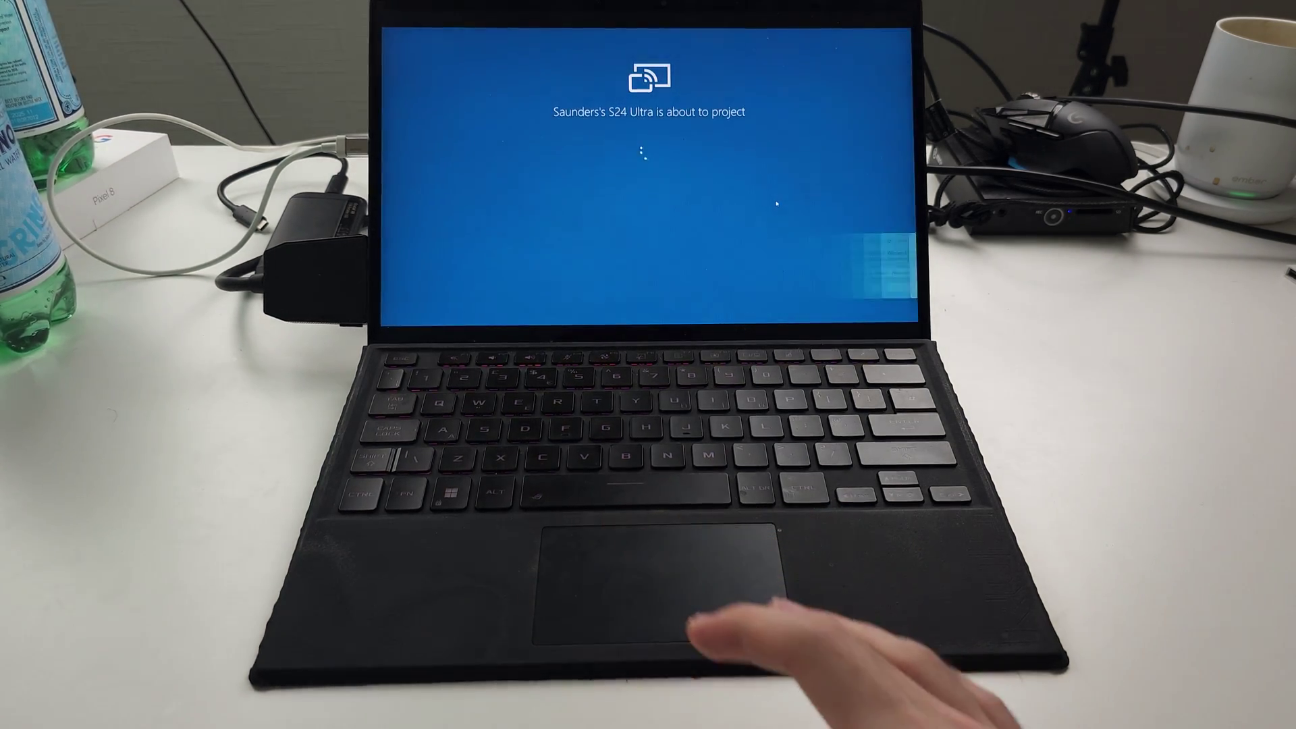